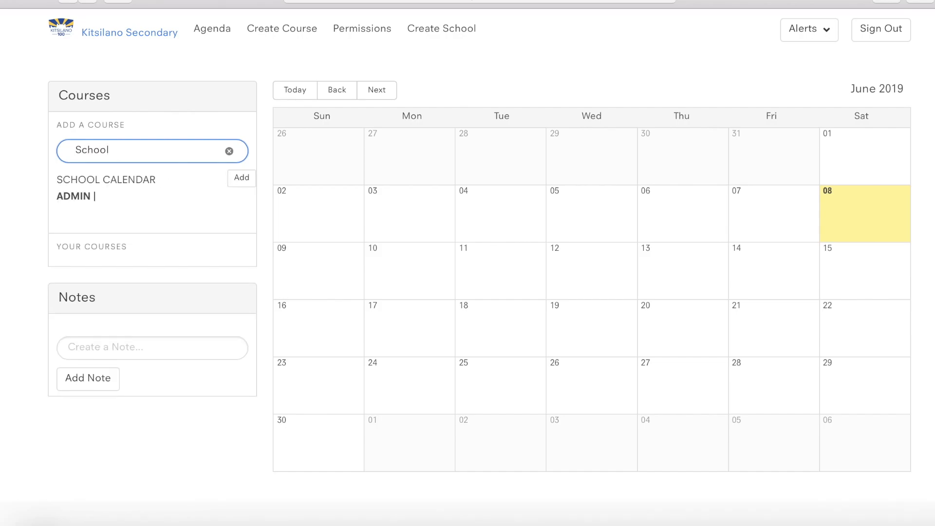
- Add SCHOOL CALENDAR to my courses from the 'School' search results
click(241, 184)
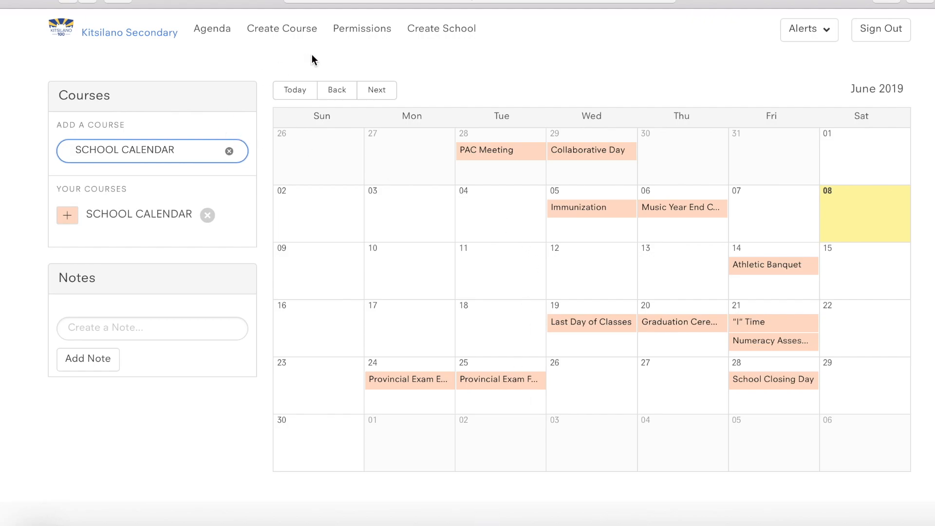
- Create a new course BIOLOGY 12 with the instructor's name, period 1-3 and room 228
click(282, 33)
scroll(259, 84, down, 1)
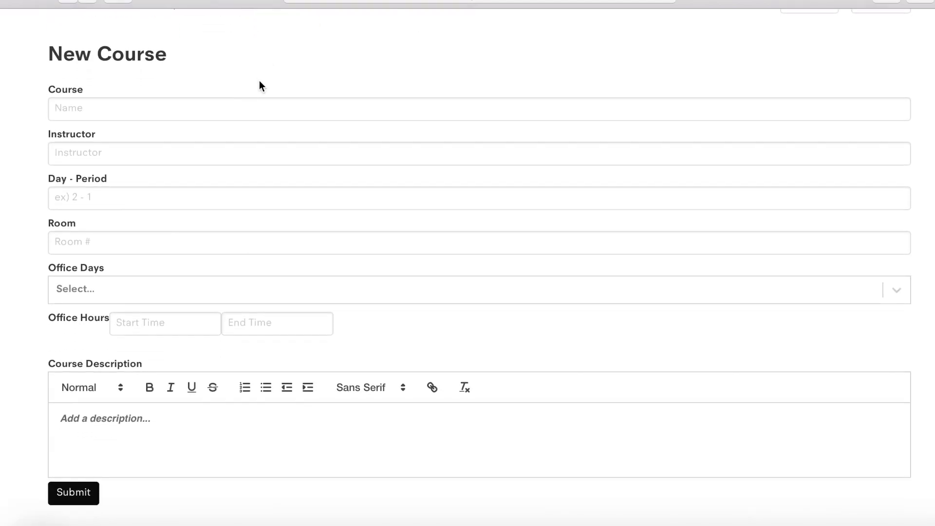
click(207, 110)
text(B)
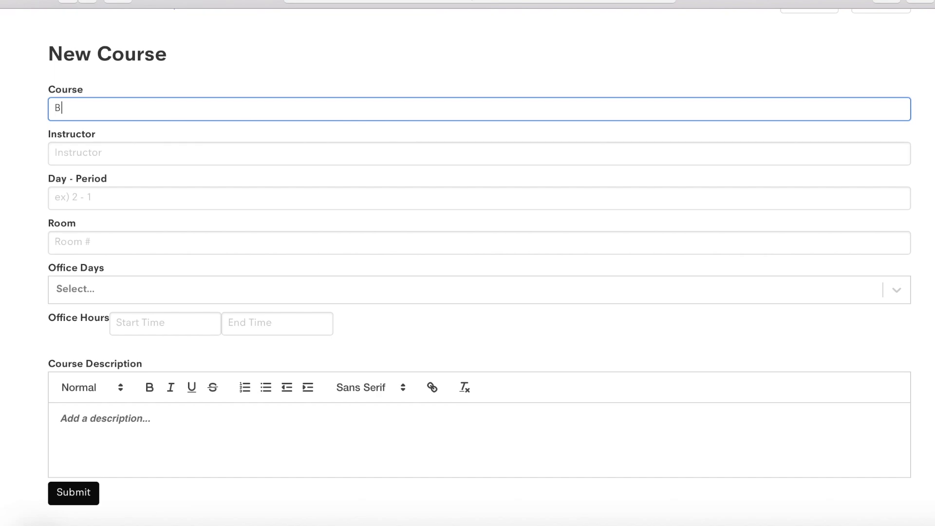
text(IOLOGY 12)
click(182, 152)
text(Bill Nye)
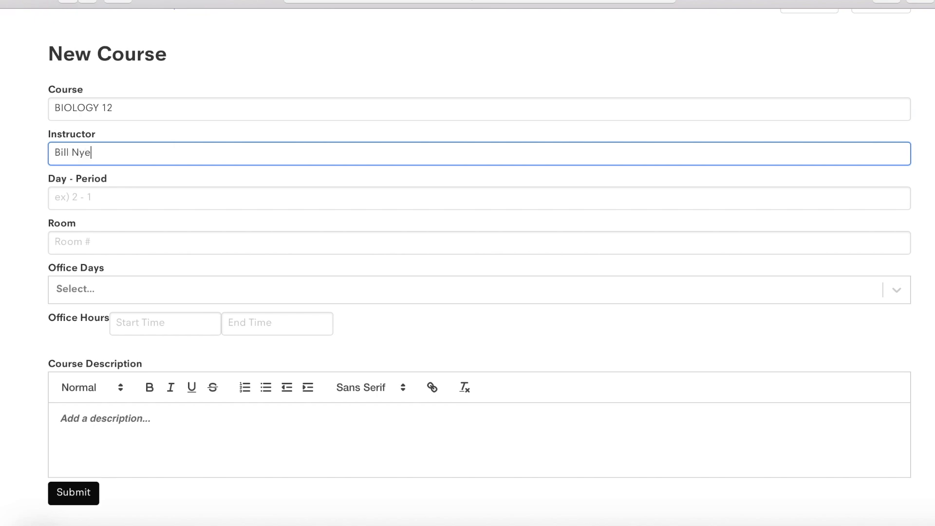
click(177, 199)
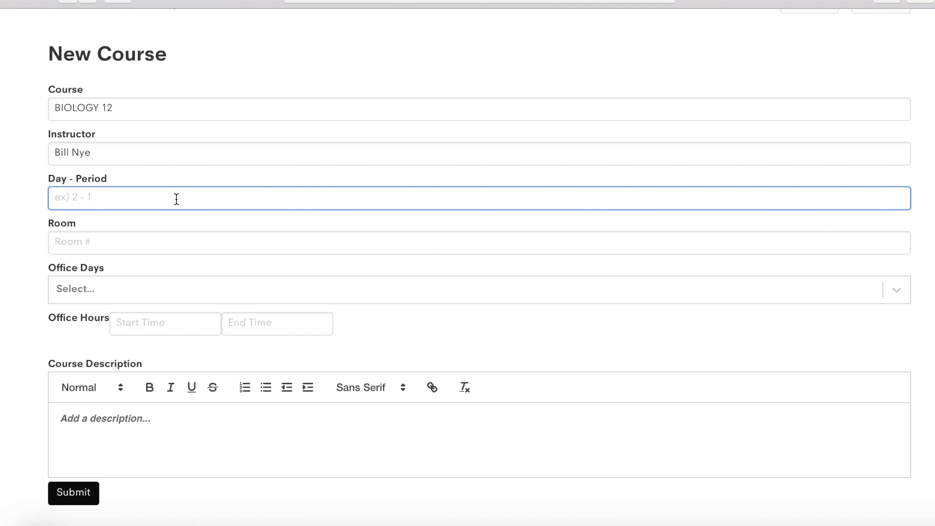
text(1-3)
click(126, 249)
text(228)
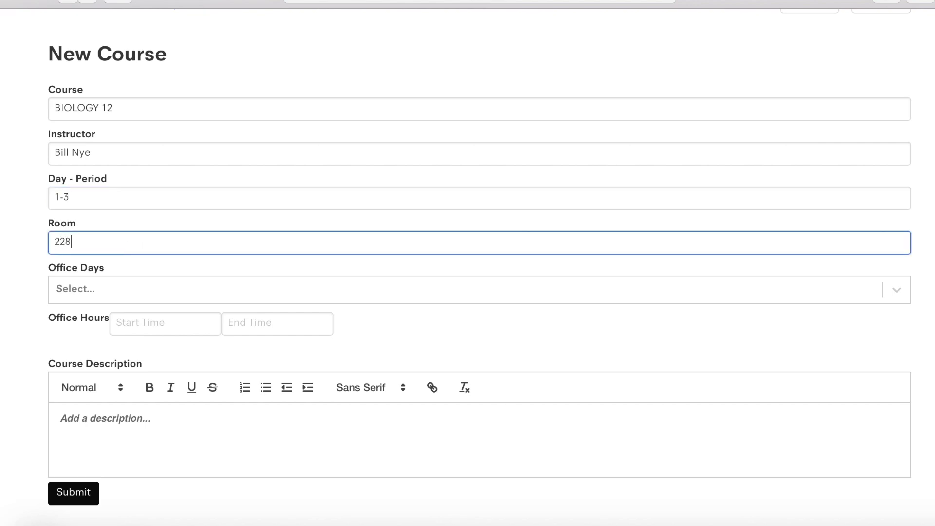
- Set office hours to Monday, Wednesday and Friday, 3:00 PM to 4:00 PM
click(137, 290)
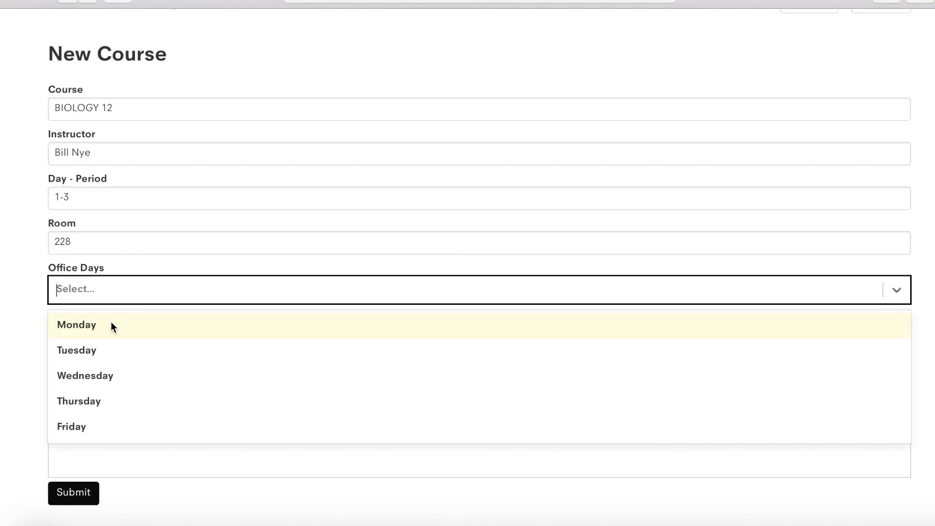
click(111, 326)
click(141, 293)
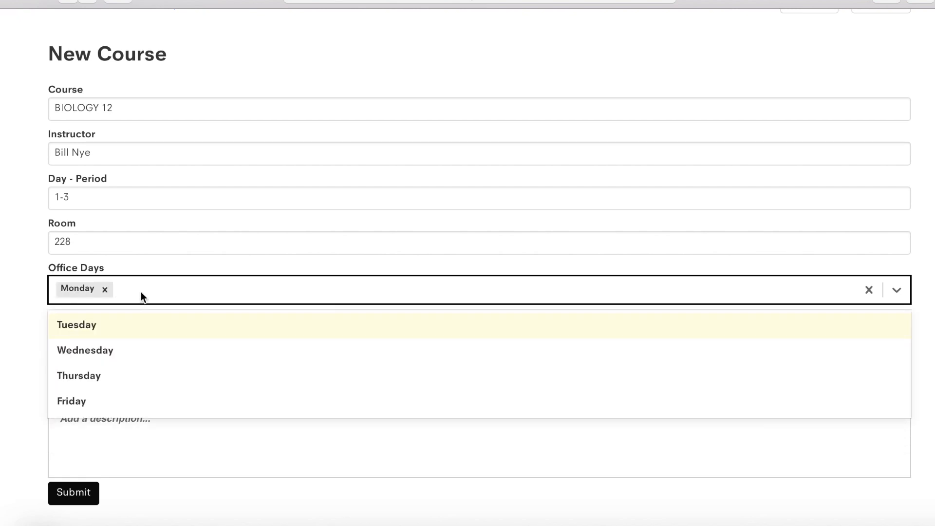
click(120, 349)
click(217, 289)
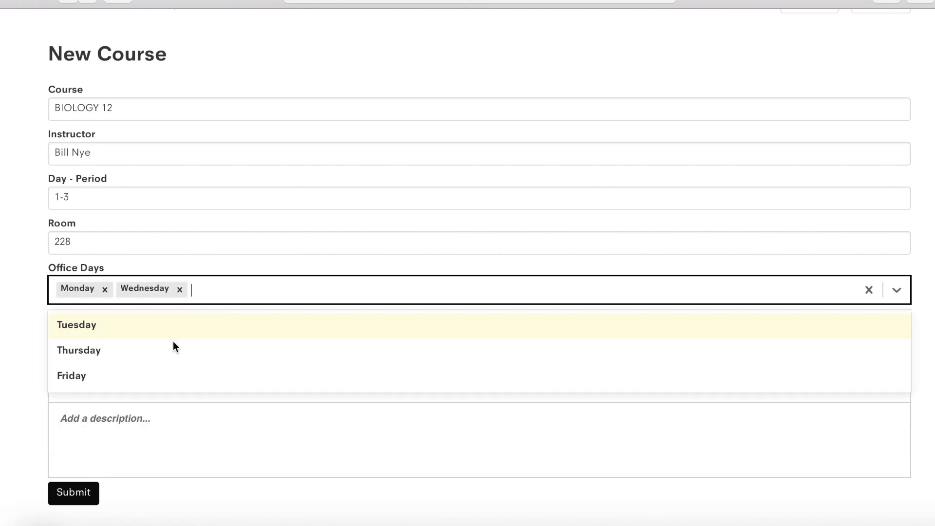
click(151, 374)
click(156, 327)
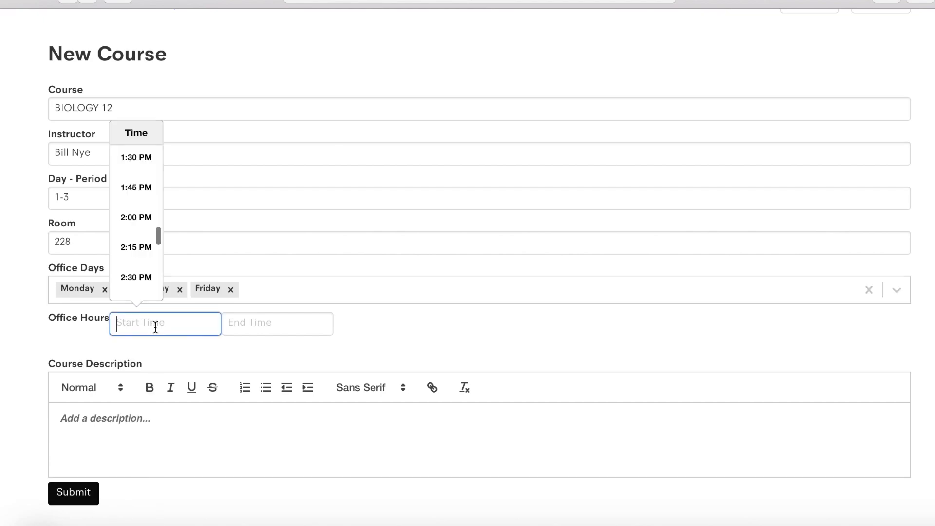
scroll(139, 236, down, 2)
scroll(140, 238, down, 2)
click(140, 225)
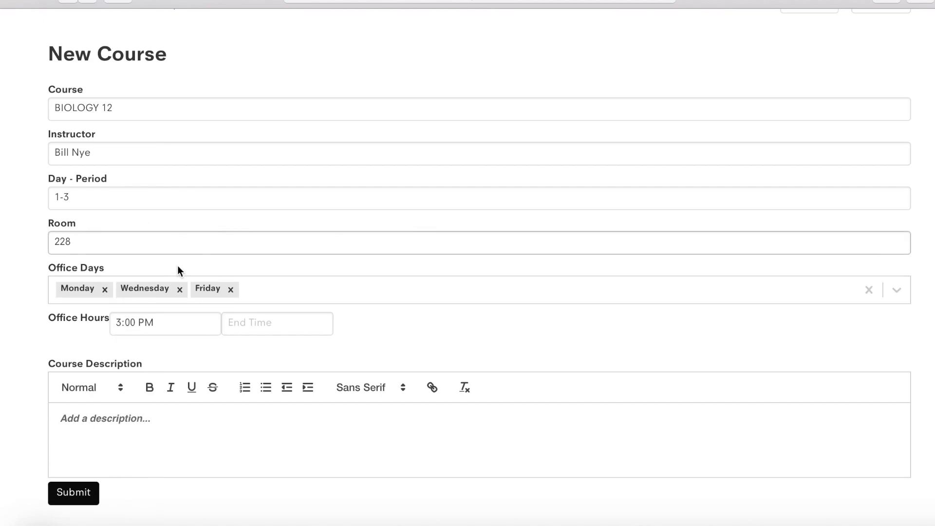
click(270, 330)
scroll(253, 246, down, 6)
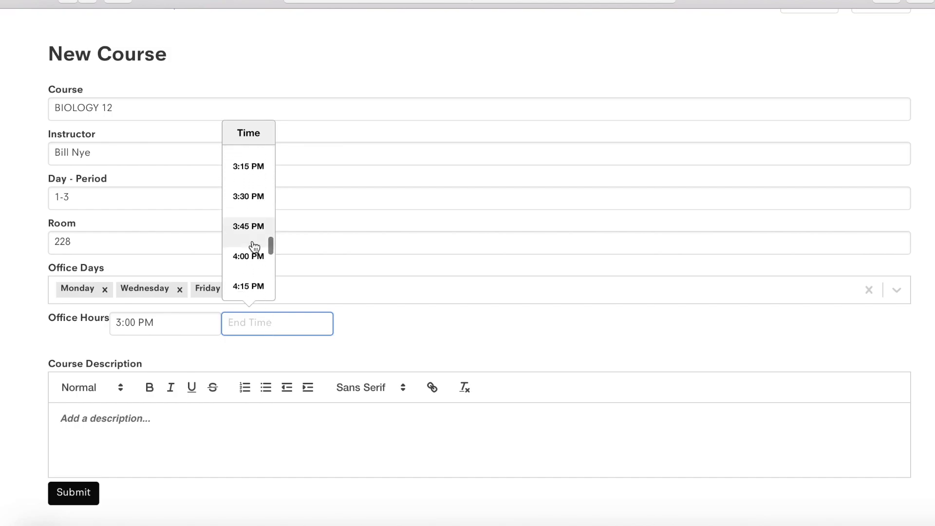
click(247, 259)
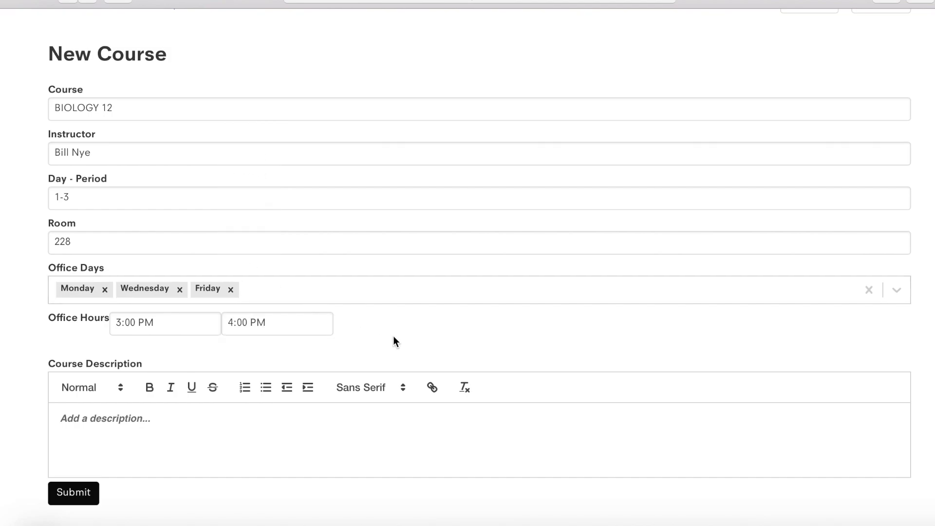
click(124, 419)
- Enter the course description 'This is the description for Biology 12.'
scroll(124, 418, down, 1)
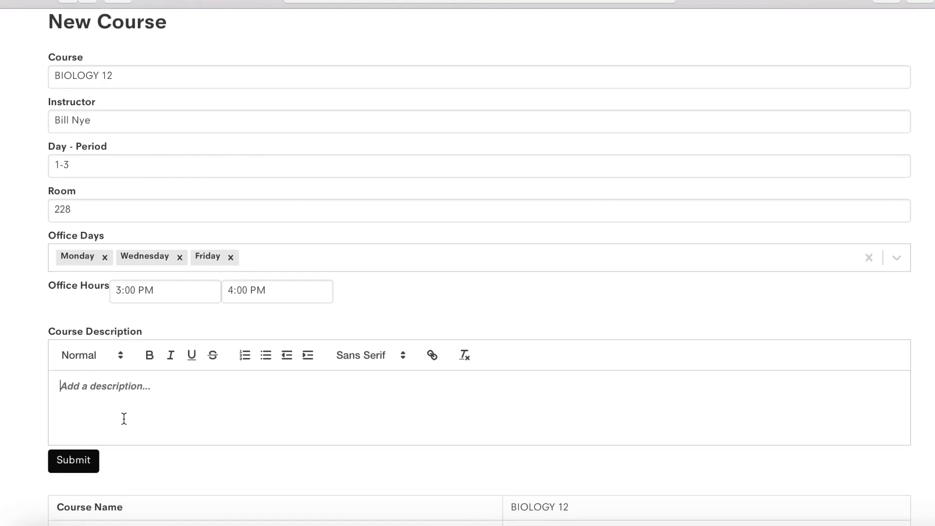
text(This is )
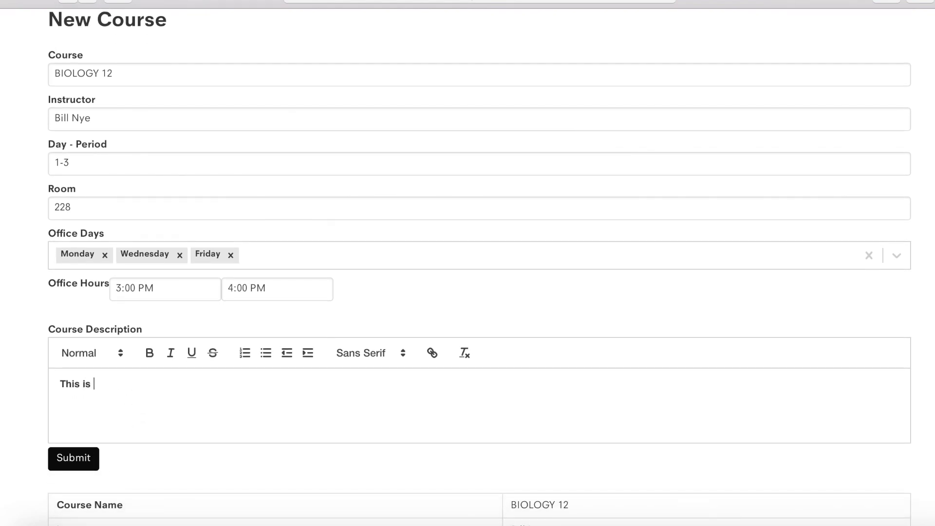
text(the descri)
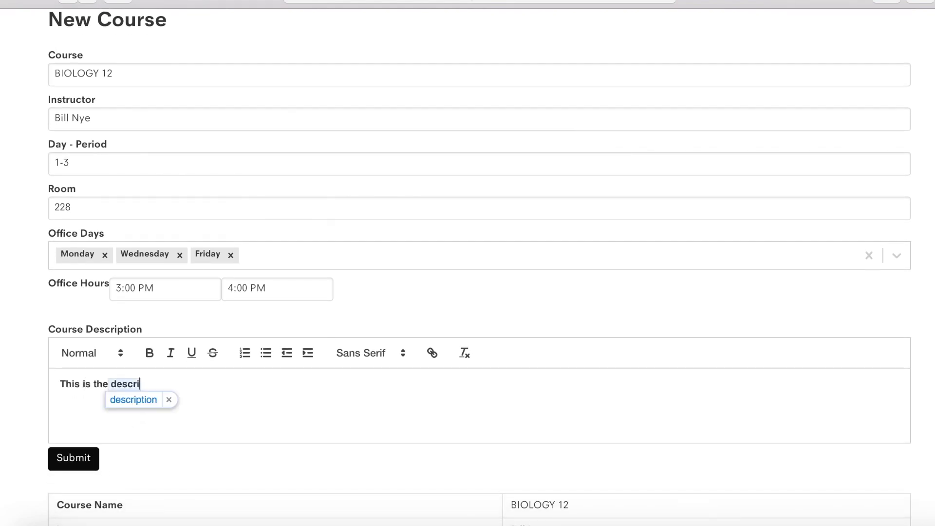
text(ption for)
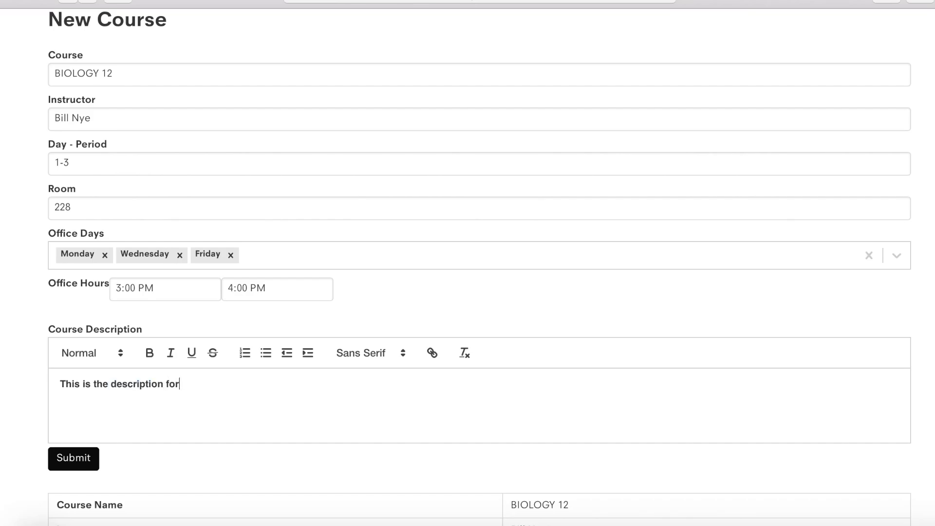
text( Biology 12.)
key(Return)
scroll(276, 468, down, 6)
scroll(276, 468, up, 3)
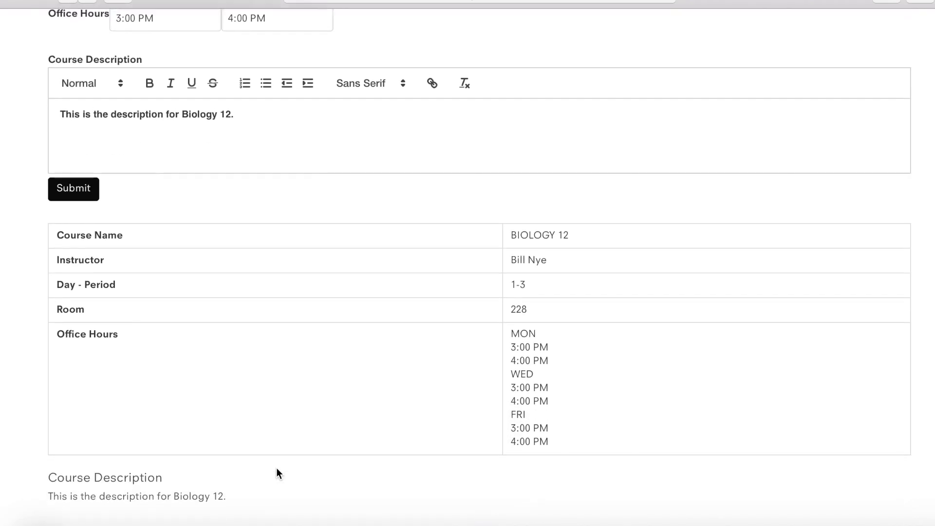
- Submit BIOLOGY 12 and review its room, office hours and description on the course page
click(72, 290)
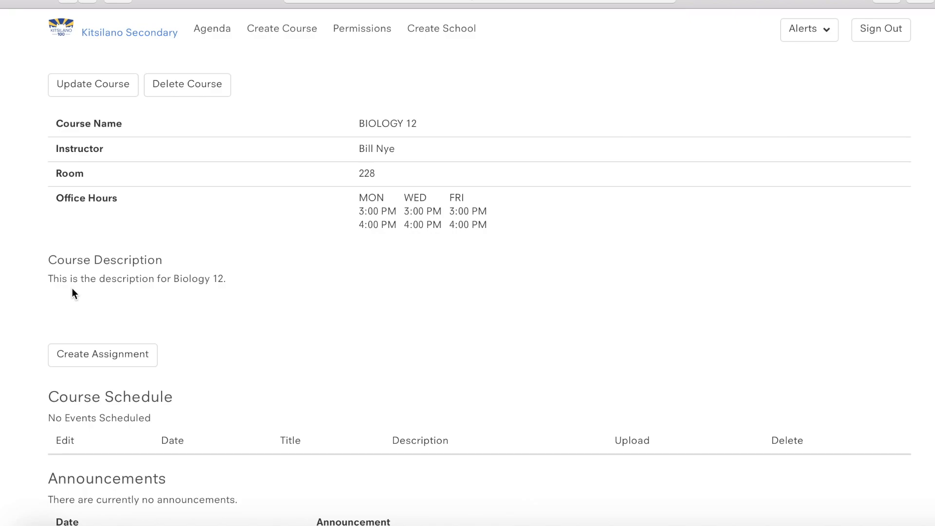
scroll(693, 445, down, 3)
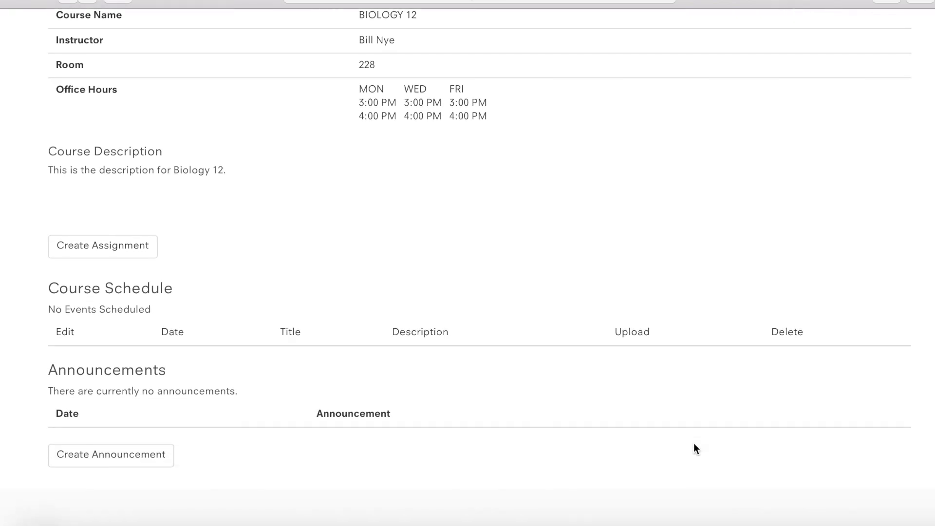
scroll(694, 444, up, 3)
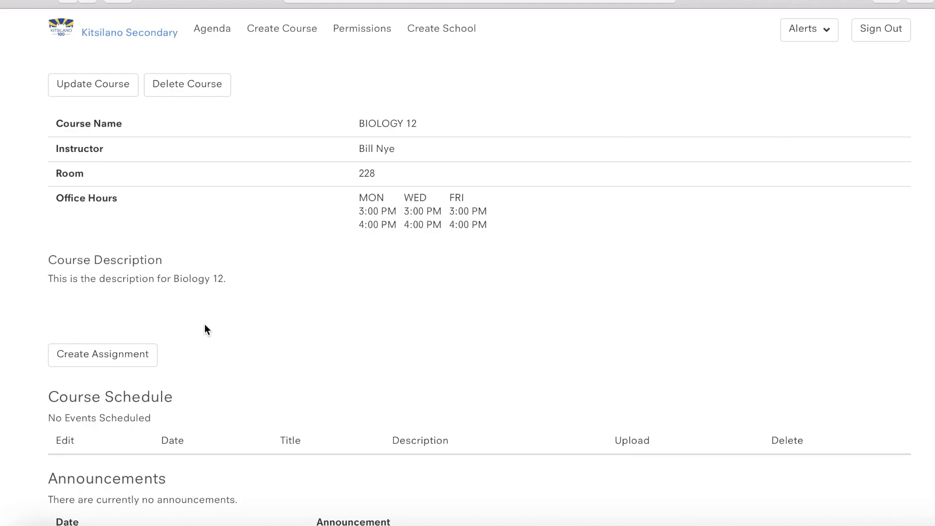
scroll(205, 323, down, 3)
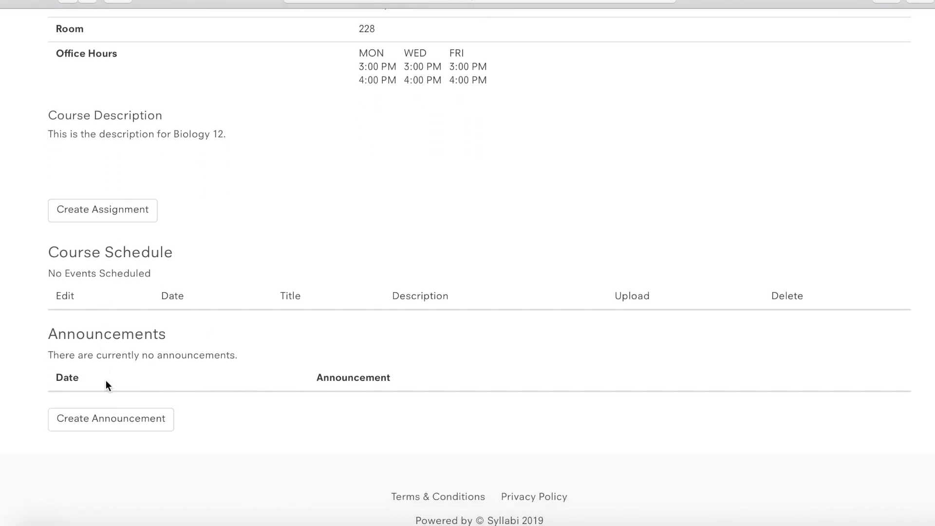
- Start a new assignment titled 'Take notes on Cell Biology Slides'
click(106, 218)
click(307, 130)
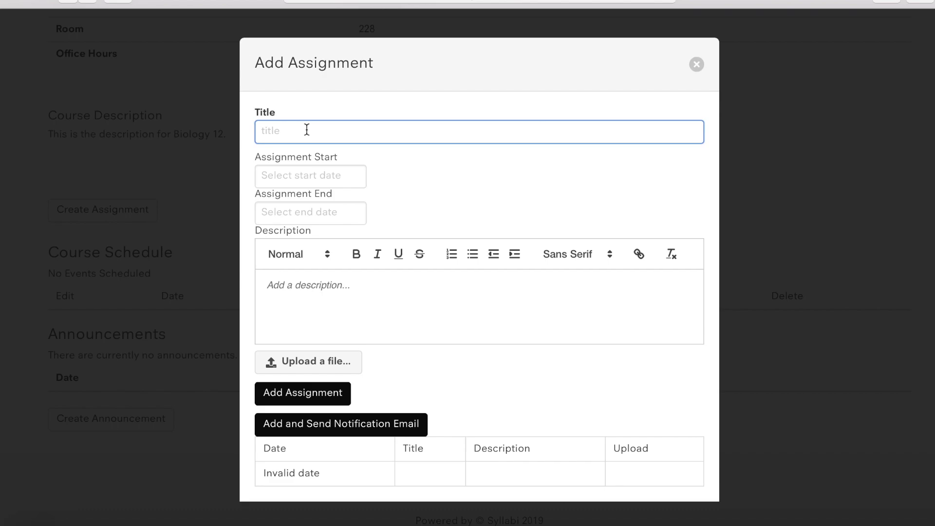
text(Take notes)
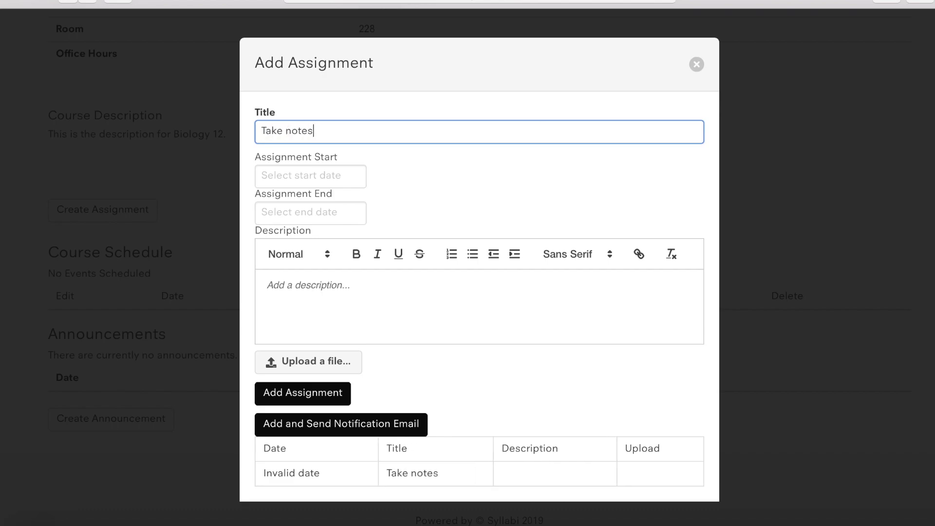
text( on Cell Biology )
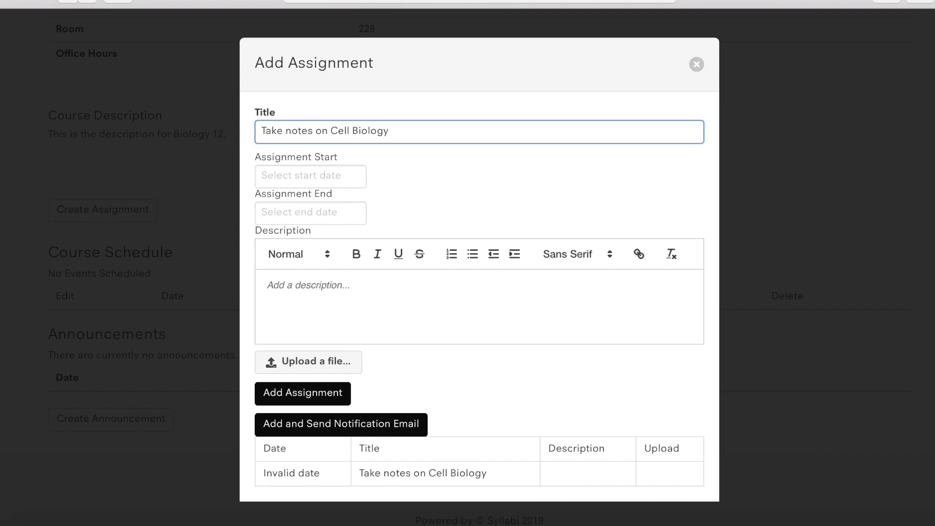
text(Slides)
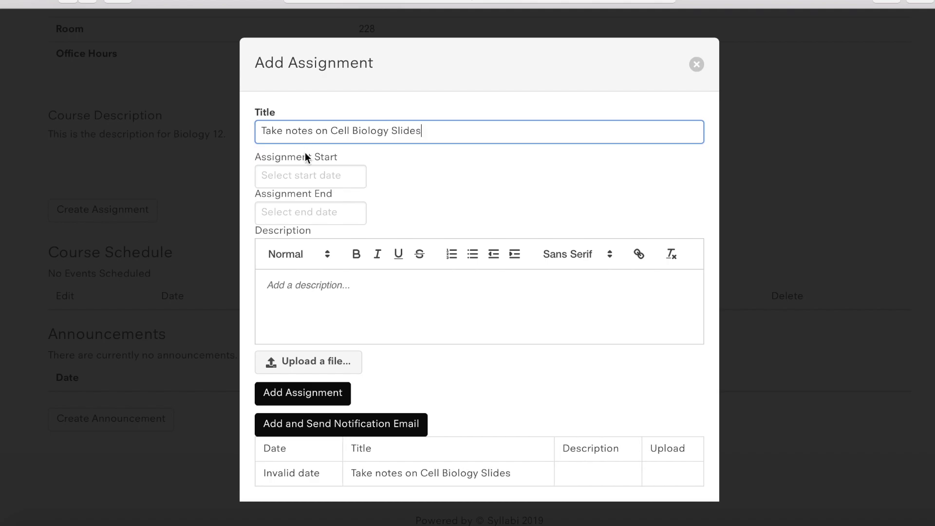
- Date the assignment June 10, 2019 and describe it as taking slide notes and reading Chapter 4
click(299, 175)
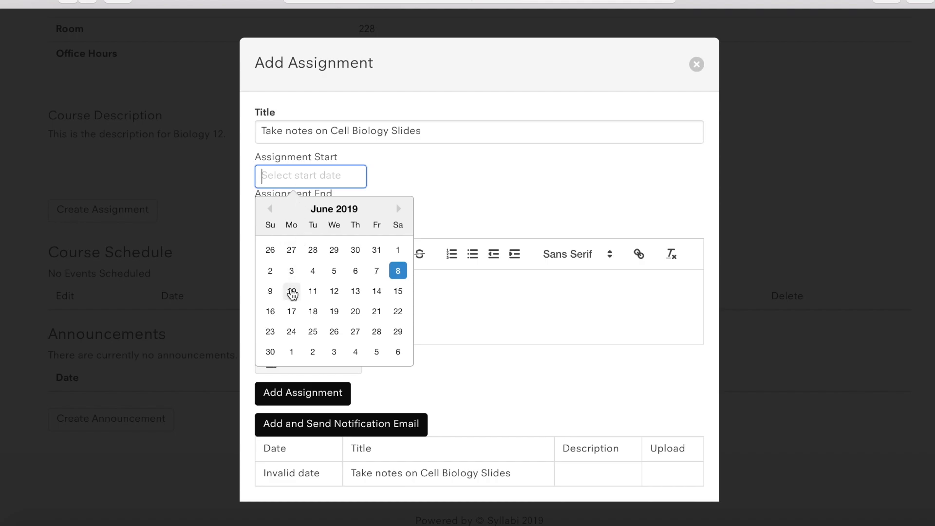
click(292, 291)
click(320, 213)
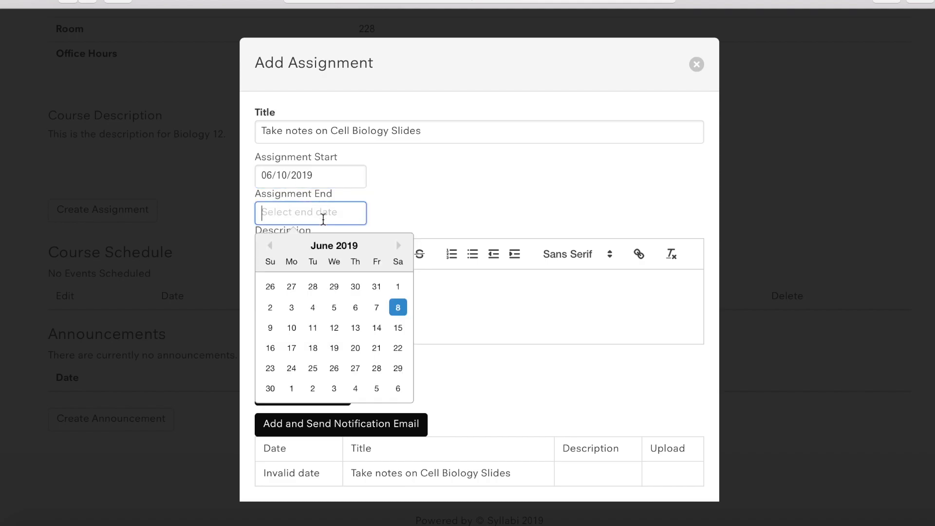
click(296, 329)
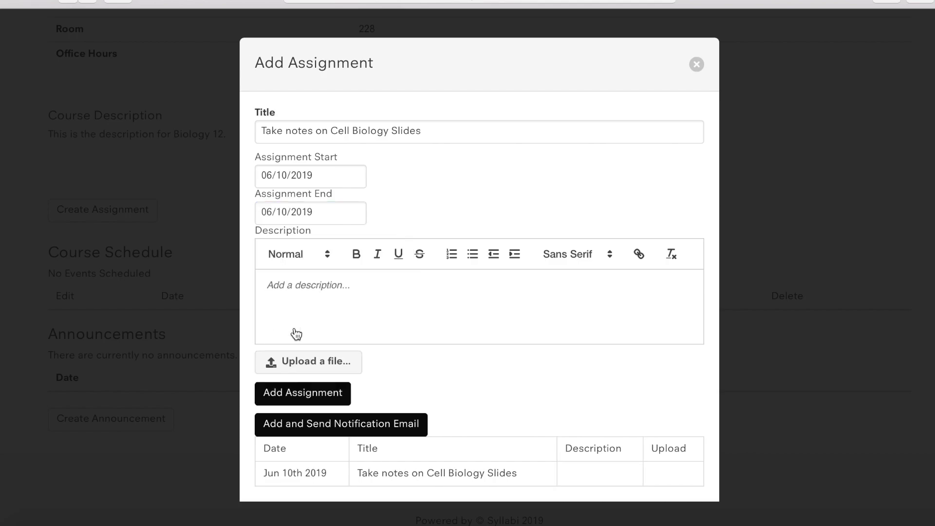
click(338, 287)
text(Take notes on the powe)
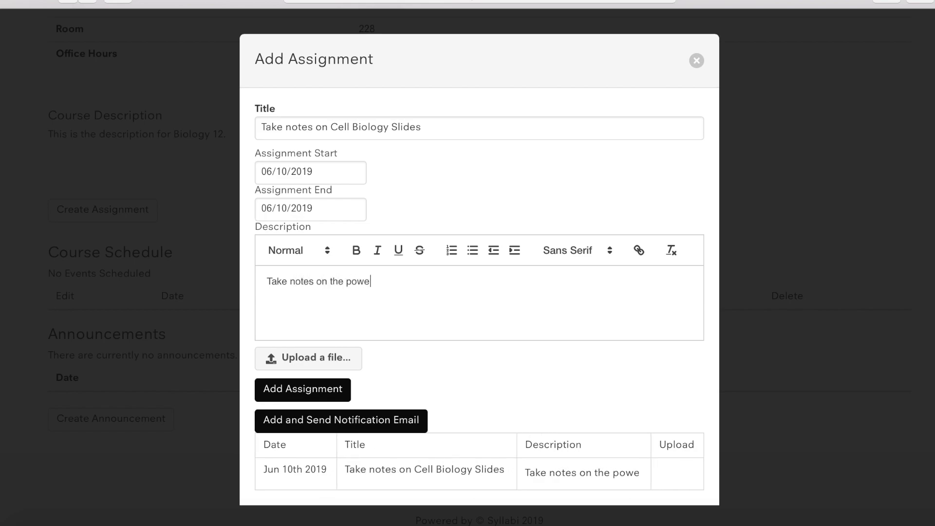
text(rpoint sli)
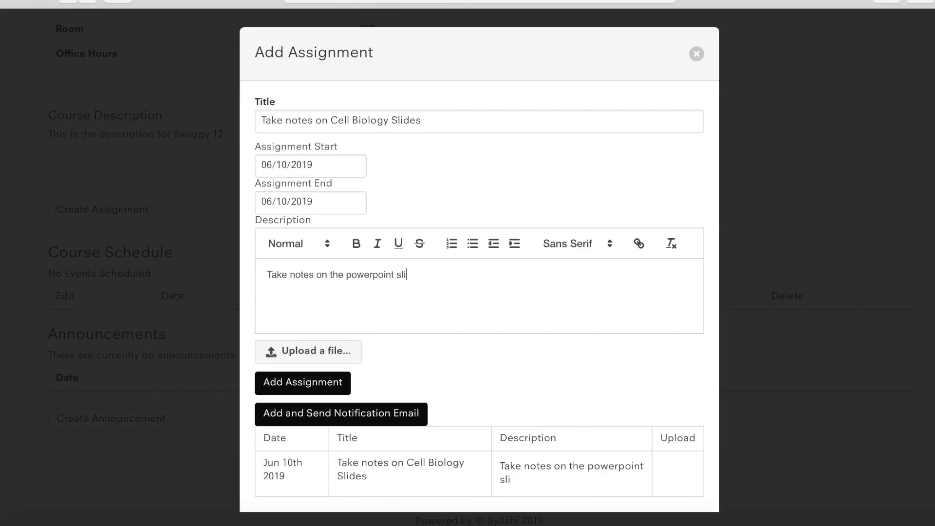
text(des. Read )
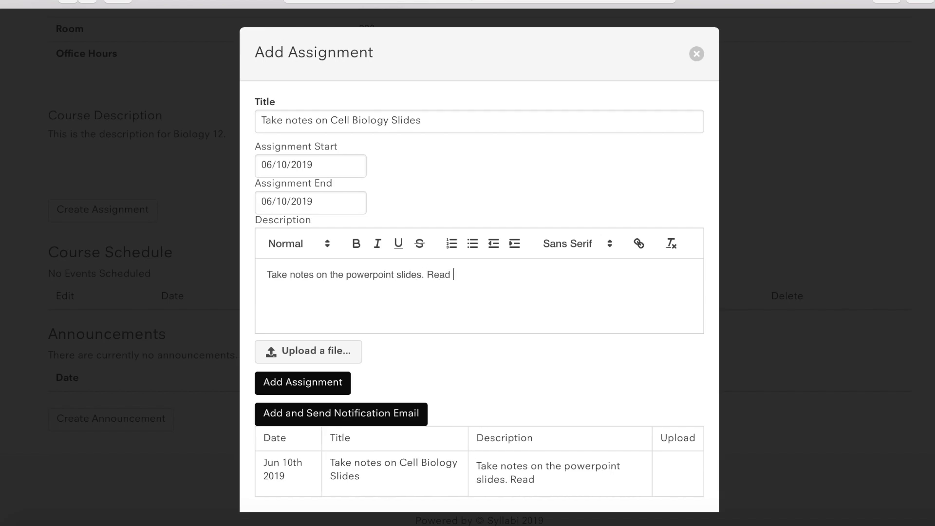
text(Chapter 4 )
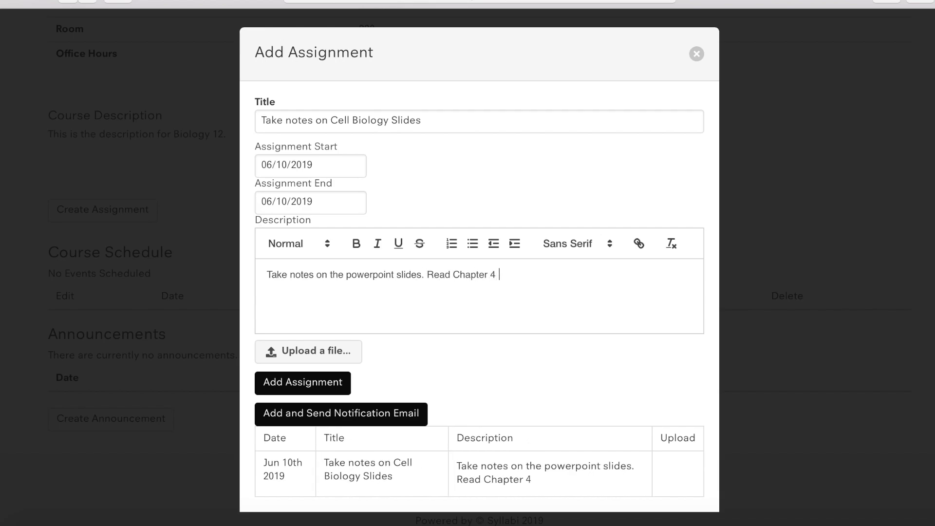
text(in your textbook.)
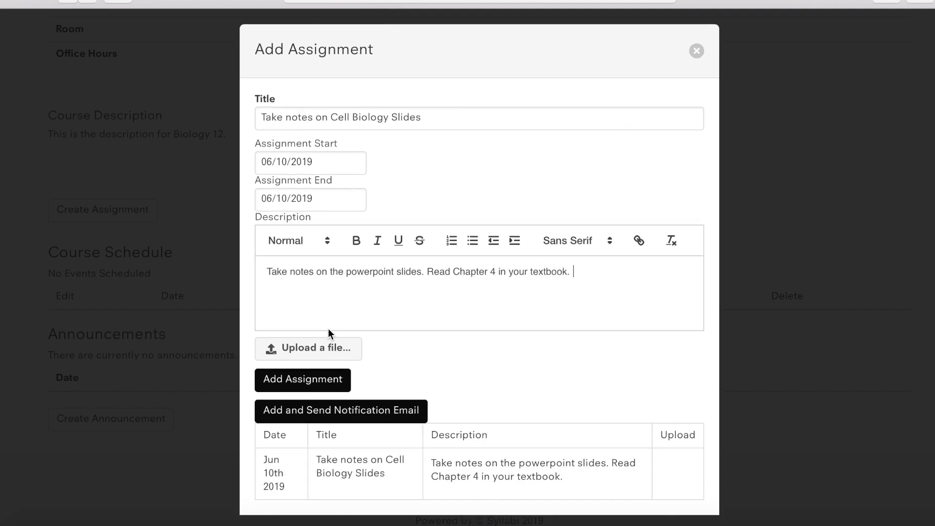
- Attach the .ppt slides file from the Biology - 12 folder
click(321, 350)
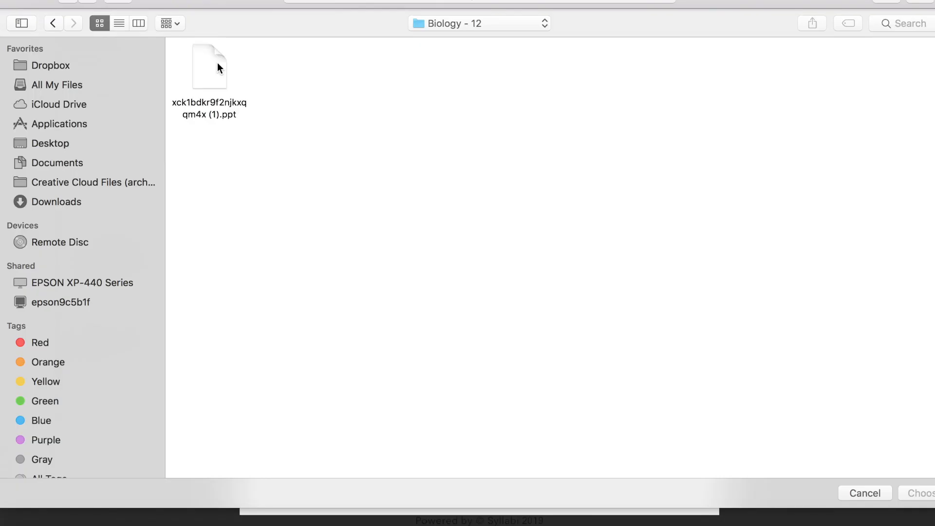
double_click(218, 67)
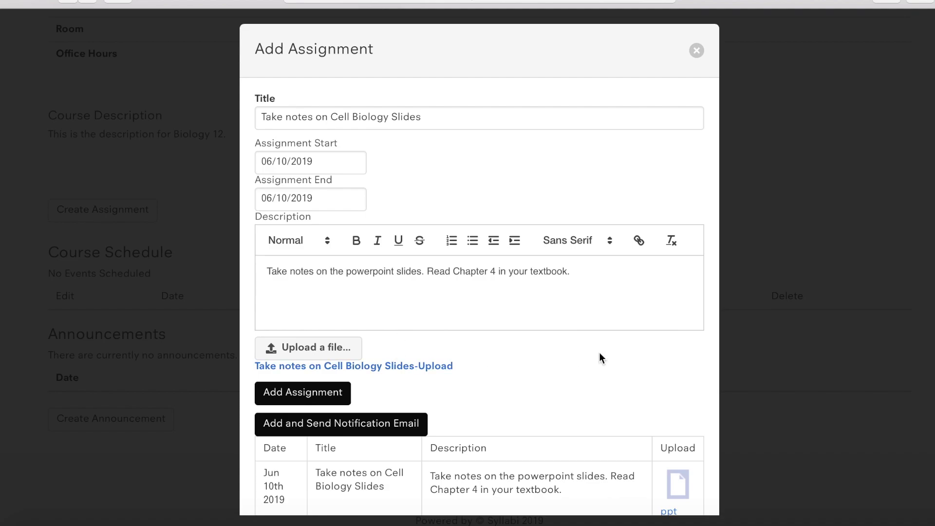
- Add the assignment so BIOLOGY 12's Course Schedule lists it on Jun 10th 2019
scroll(608, 353, down, 1)
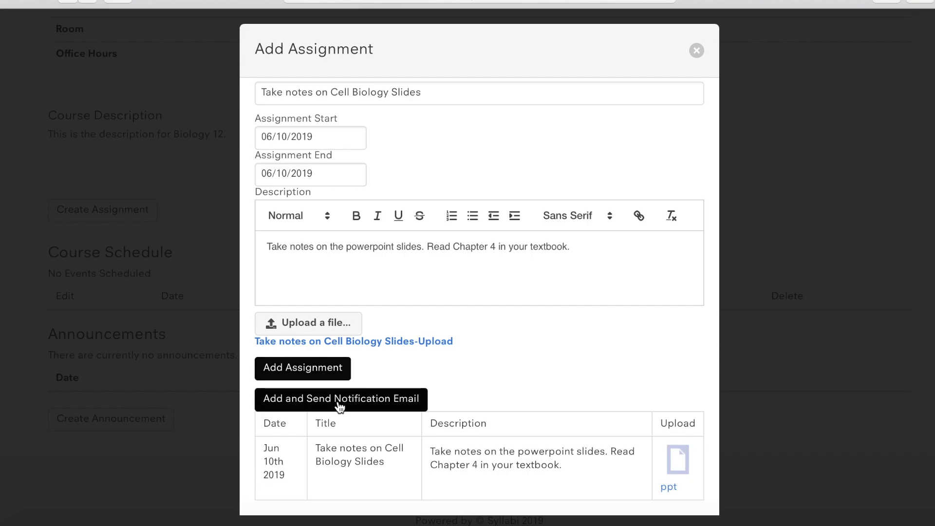
scroll(510, 361, up, 1)
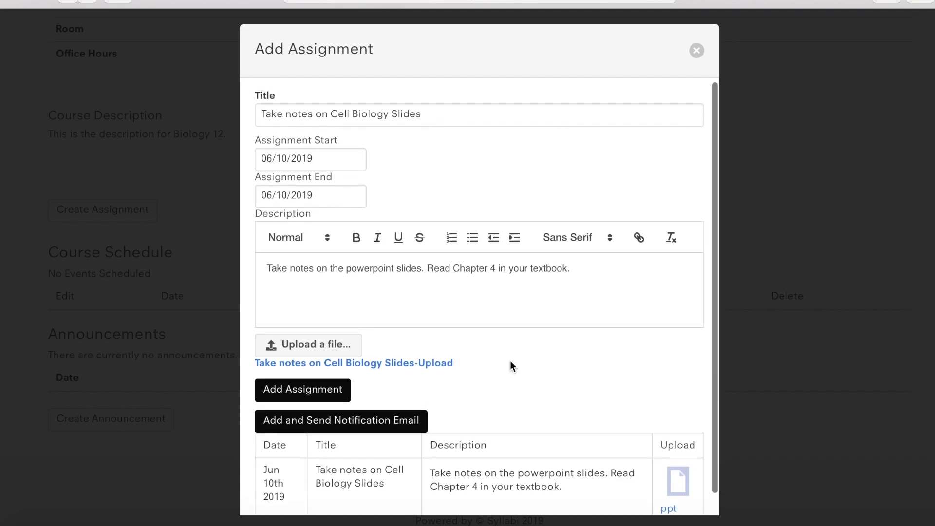
click(314, 397)
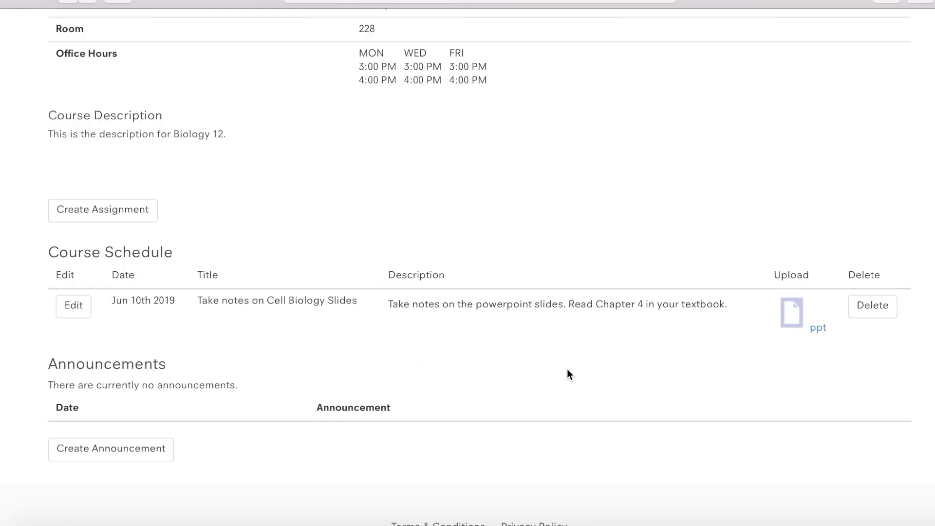
scroll(567, 369, up, 3)
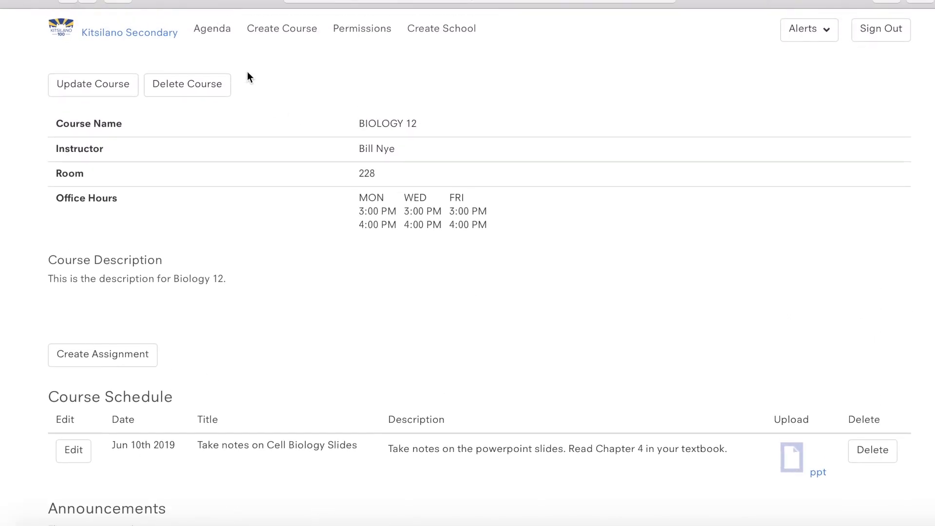
- On the Agenda, search 'Biology' and add Biology 12 to my courses
click(122, 40)
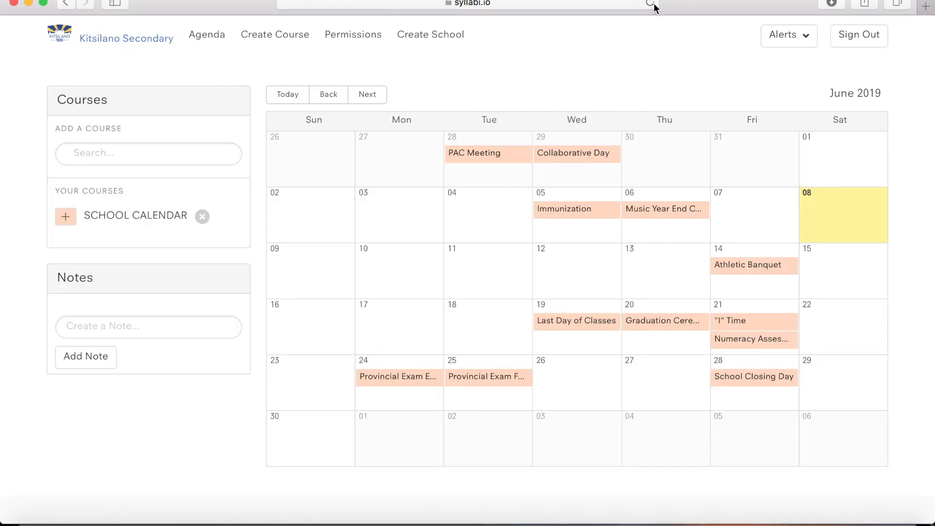
click(172, 152)
text(Biology)
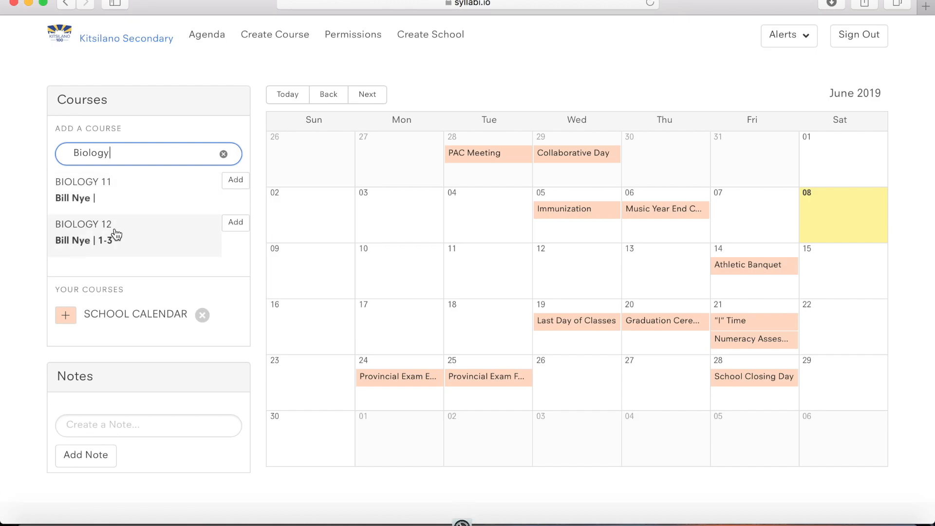
click(236, 224)
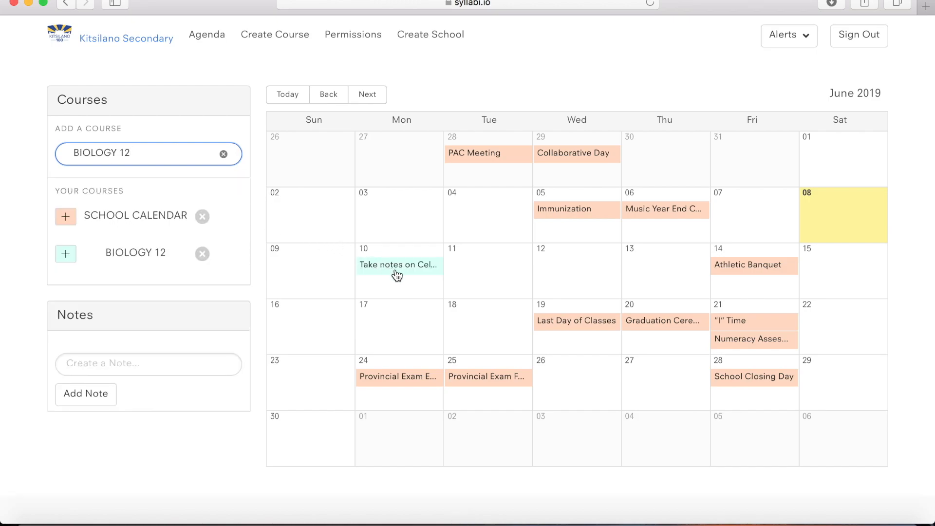
- Change the search to 'Biology 11' and add it, showing its events in June 2019
click(132, 142)
key(BackSpace)
text(1)
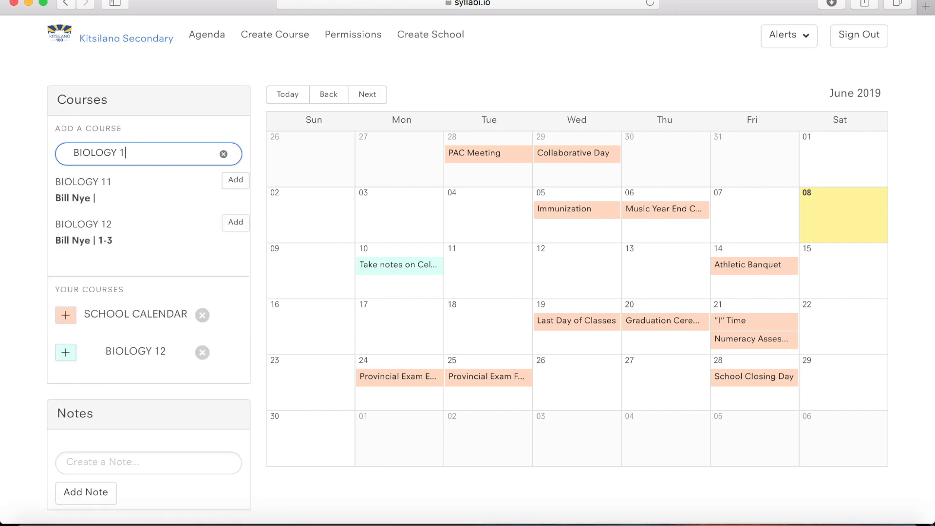
click(236, 180)
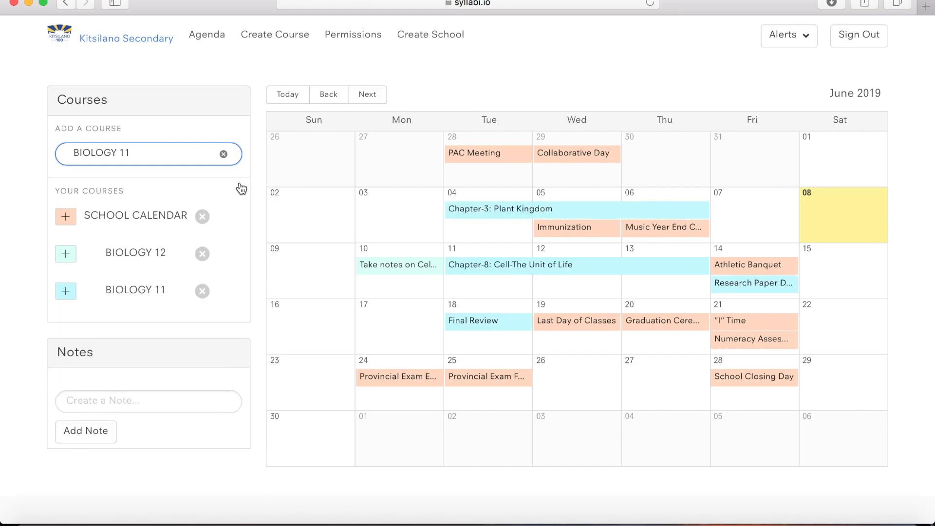
click(690, 482)
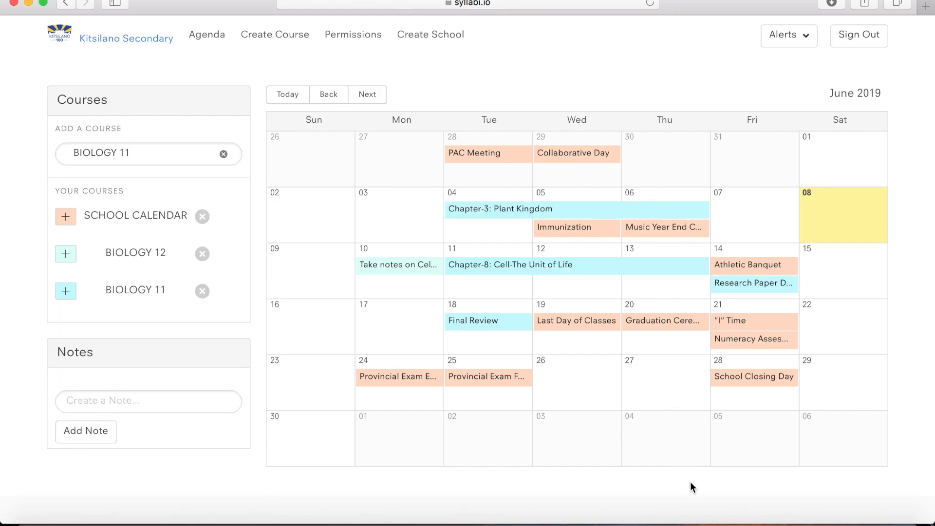
scroll(672, 431, down, 1)
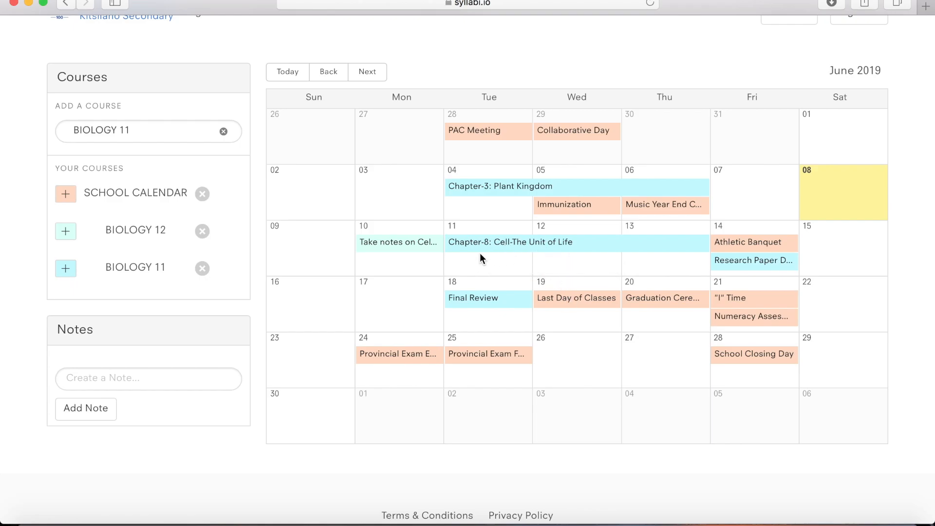
click(494, 253)
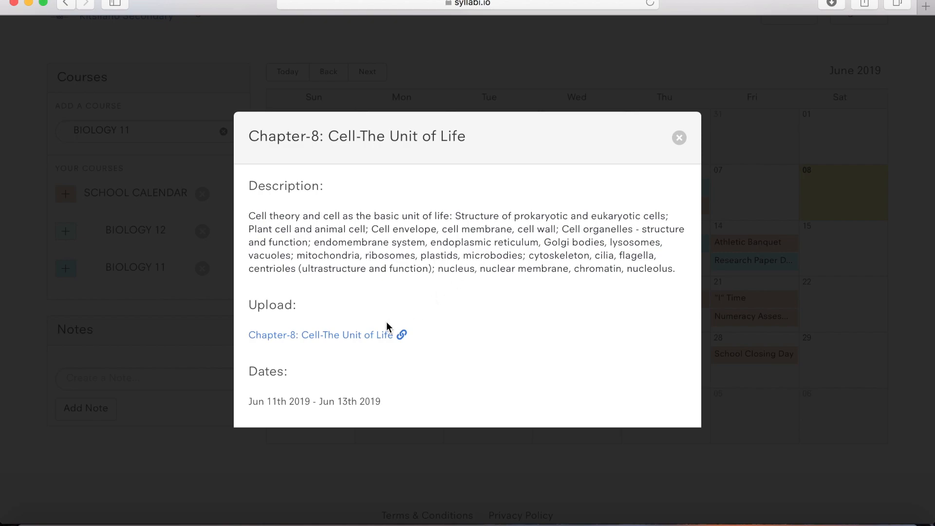
click(362, 336)
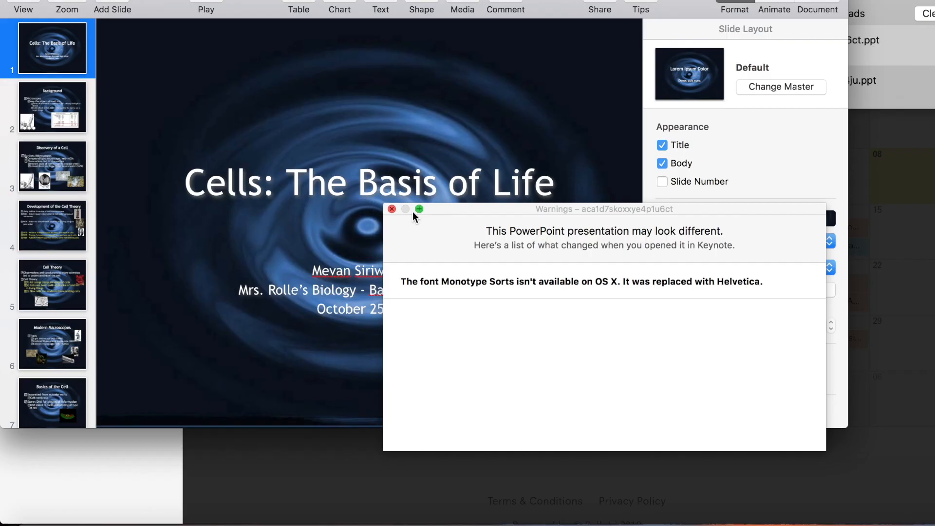
click(392, 207)
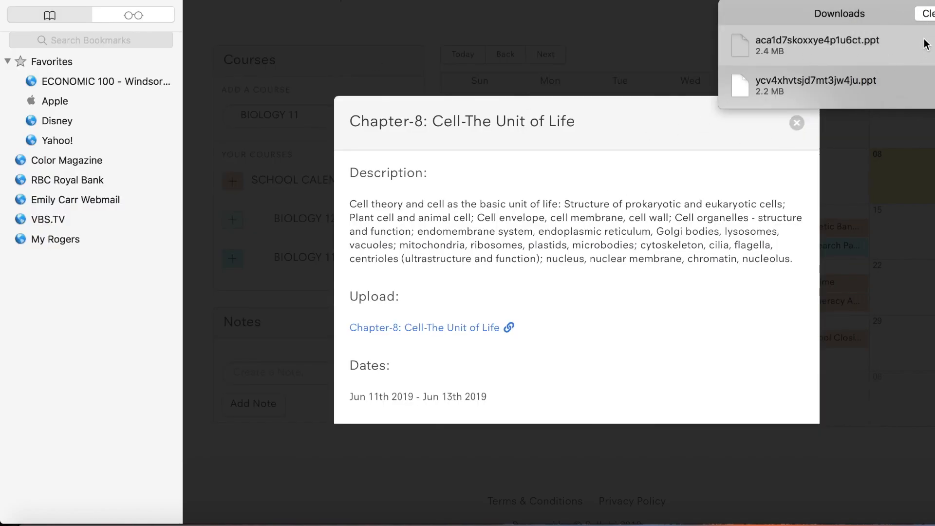
click(929, 13)
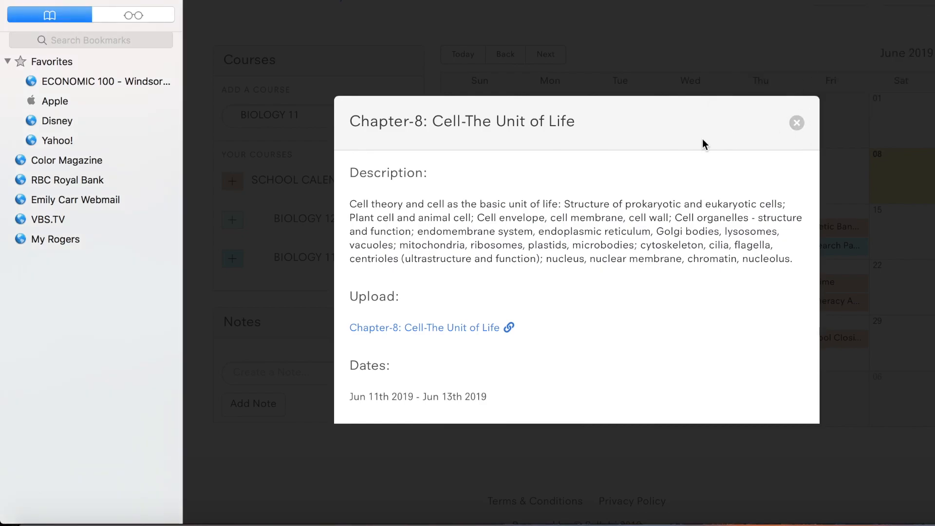
click(797, 124)
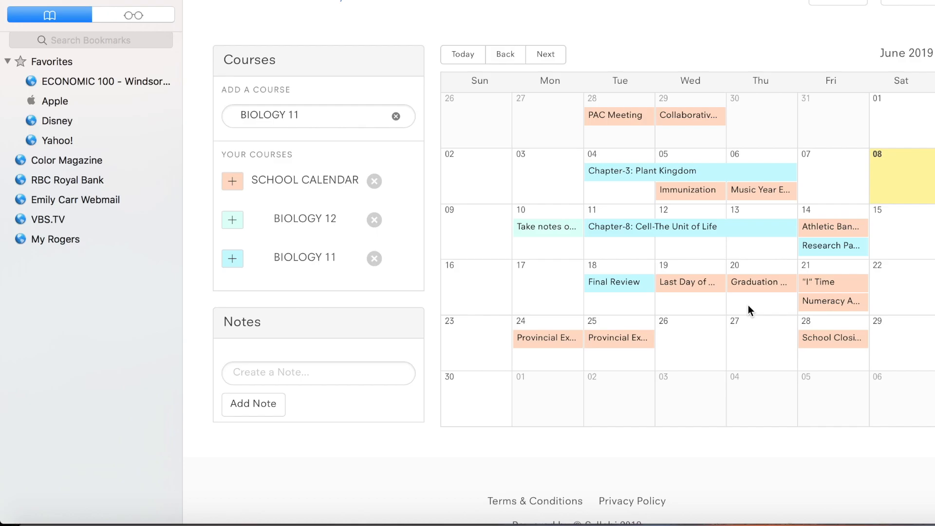
scroll(748, 306, up, 1)
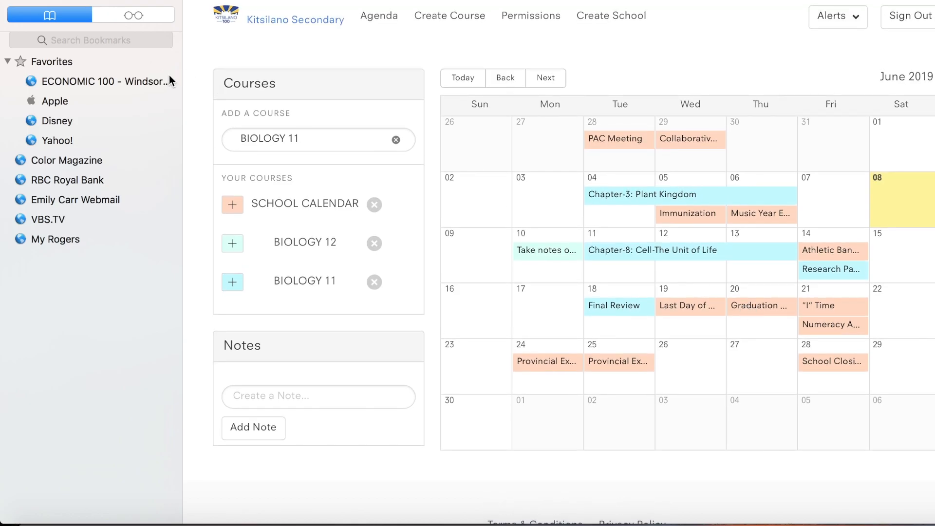
drag(183, 87, 16, 87)
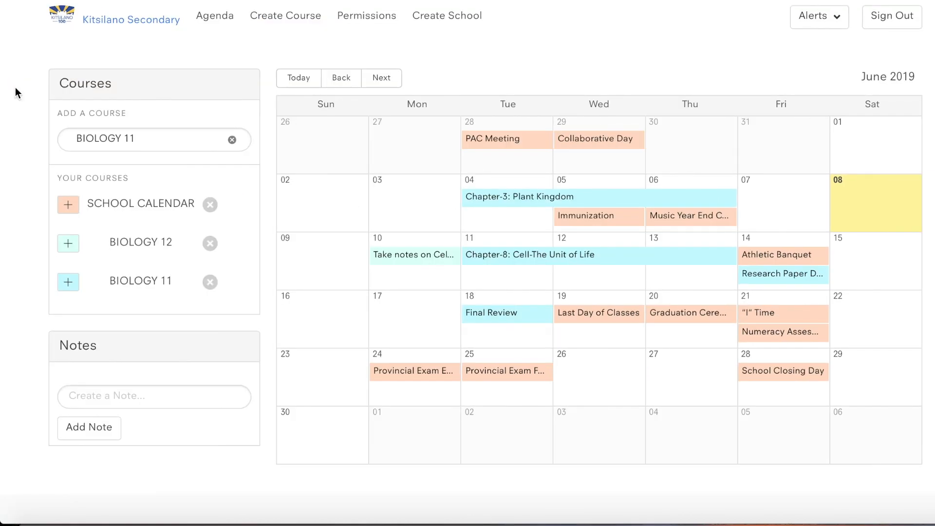